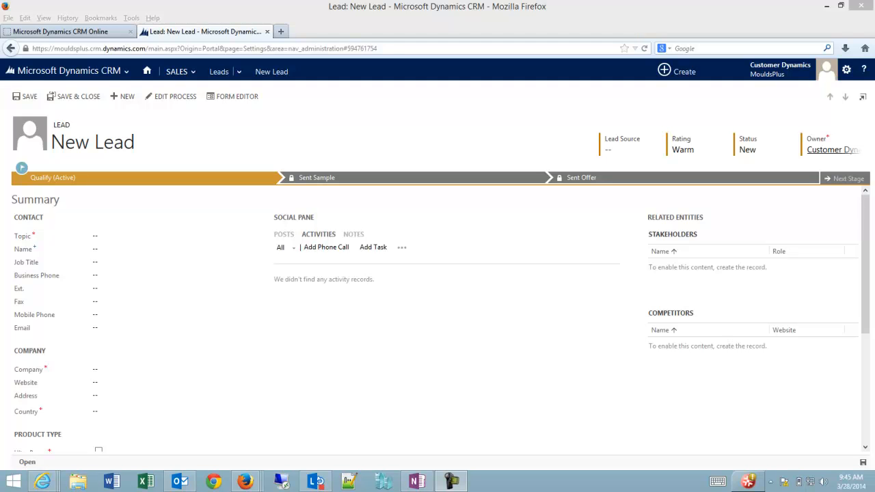
# - Enter 'New Solid Opportunity For Product' as the lead's topic
pyautogui.click(111, 237)
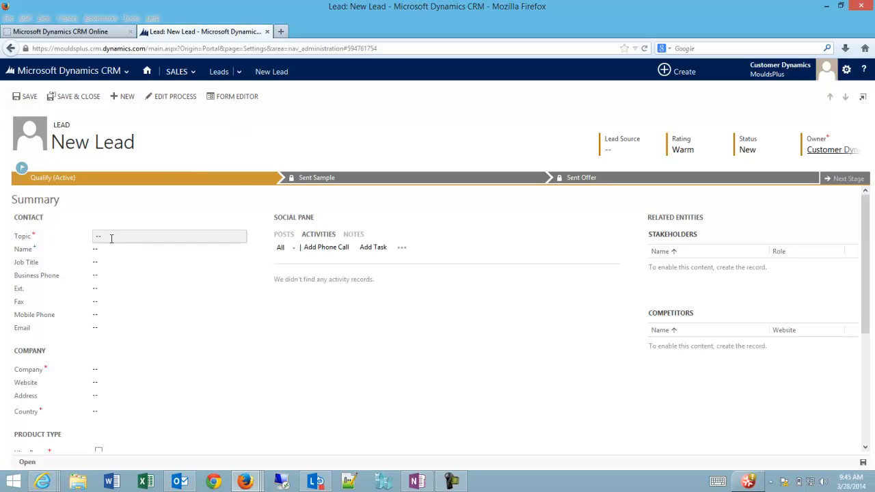
pyautogui.write('New ')
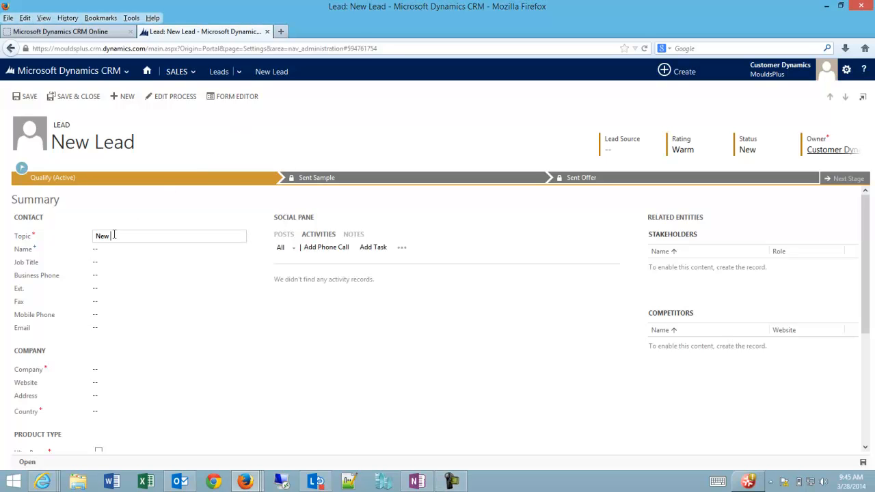
pyautogui.write('Solid Opportunity For Product')
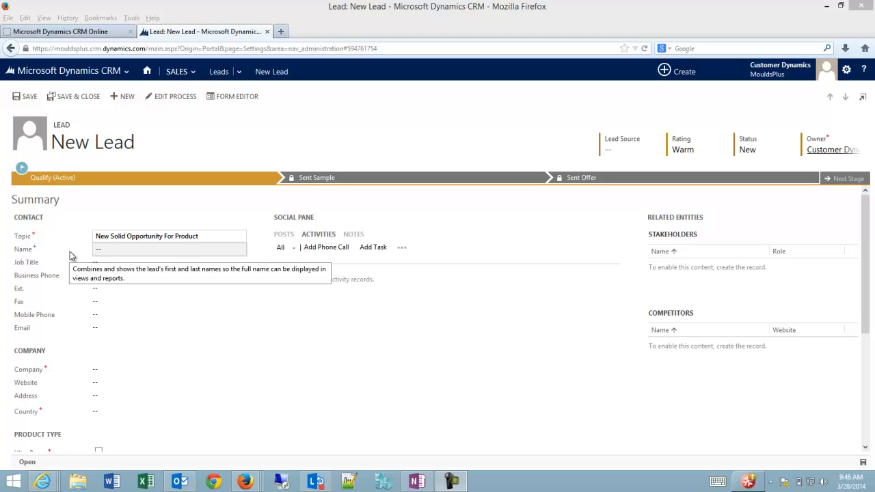
# - Fill in the contact's first and last name in the Name flyout and confirm
pyautogui.click(124, 252)
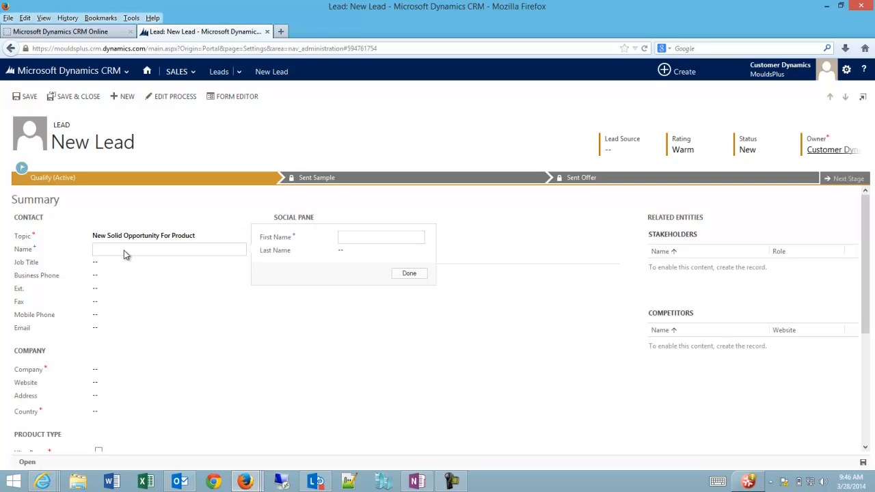
pyautogui.press('Tab')
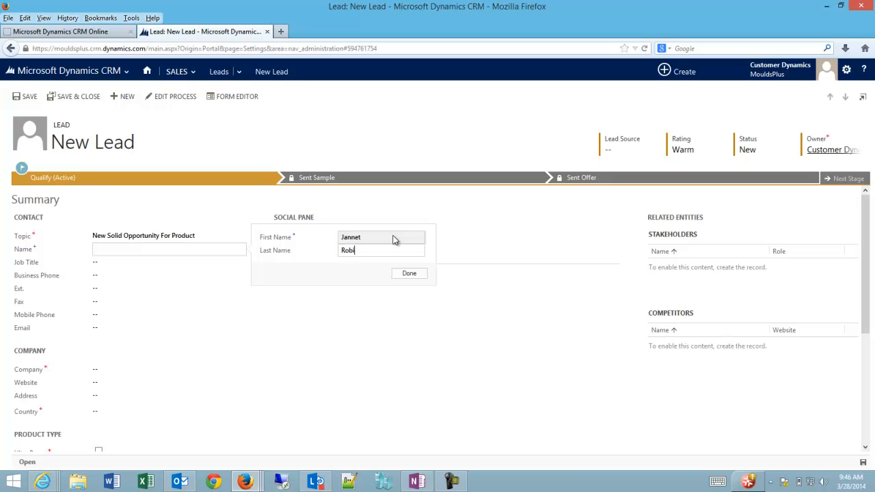
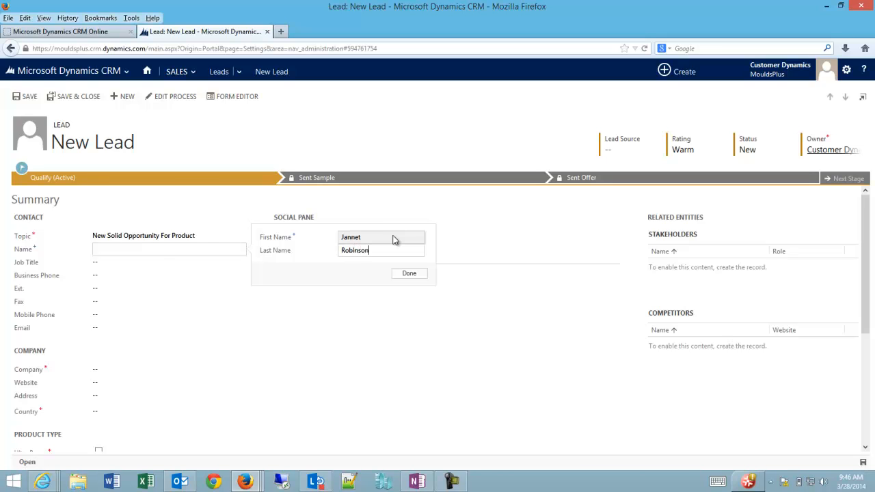
pyautogui.click(407, 274)
# - Enter job title Purchaser, the business phone number, and company ABC Company
pyautogui.click(114, 267)
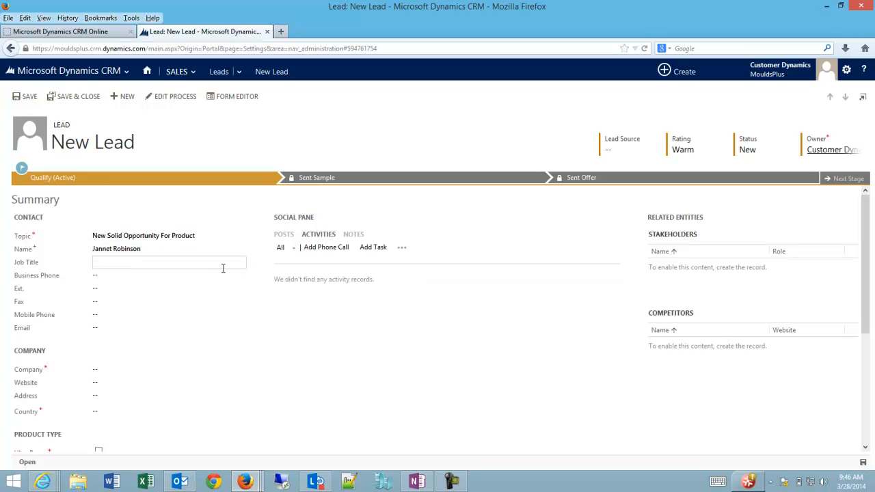
pyautogui.write('Purchaser')
pyautogui.press('Tab')
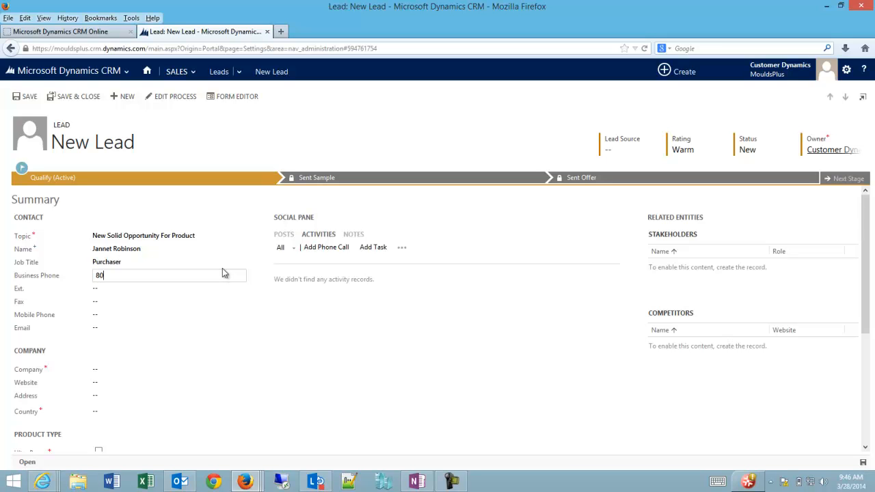
pyautogui.click(103, 372)
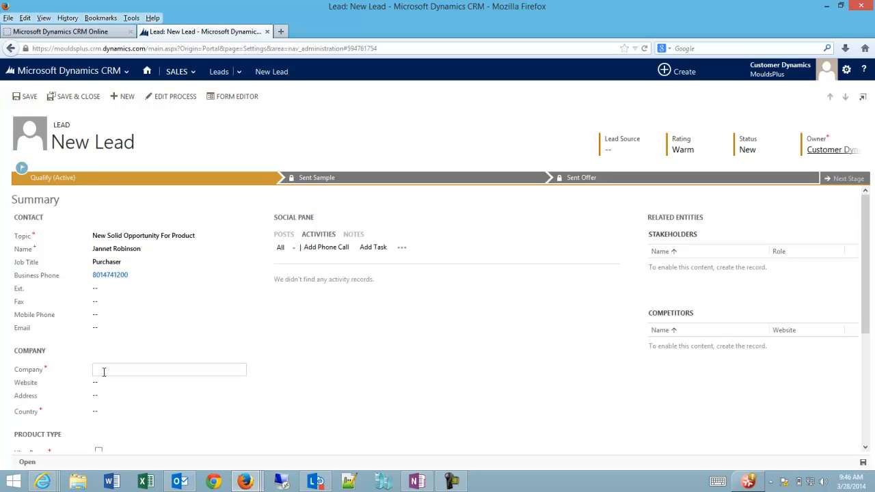
pyautogui.write('ABC Company')
# - Set the lead's country to United States via the Country lookup
pyautogui.click(107, 411)
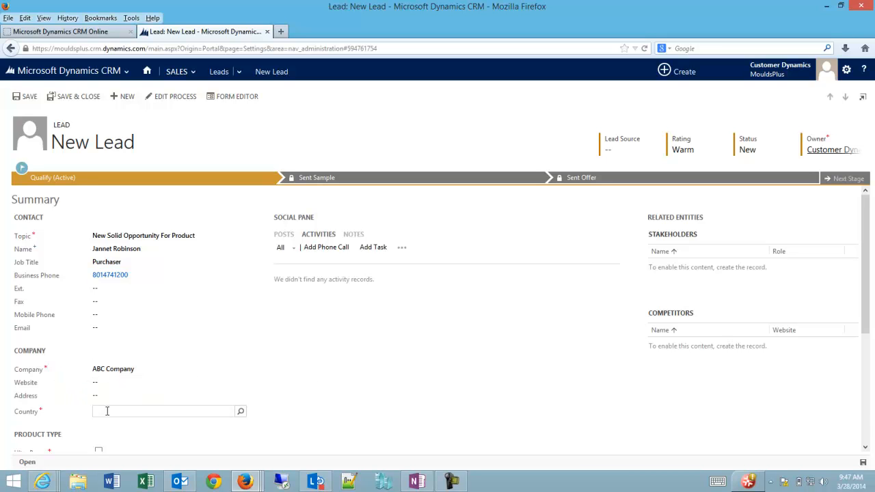
pyautogui.write('United')
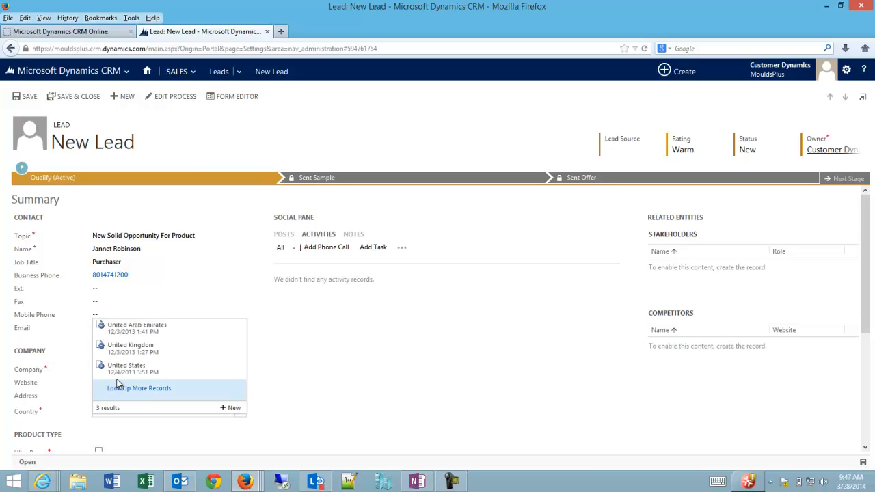
pyautogui.click(125, 369)
# - Tick Ultra Purge under the lead's Product Type
pyautogui.scroll(-2, 70, 382)
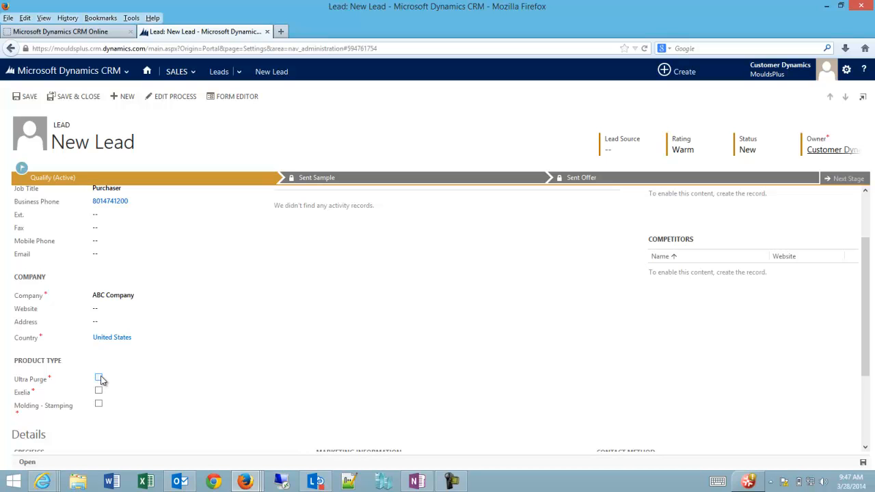
pyautogui.click(99, 379)
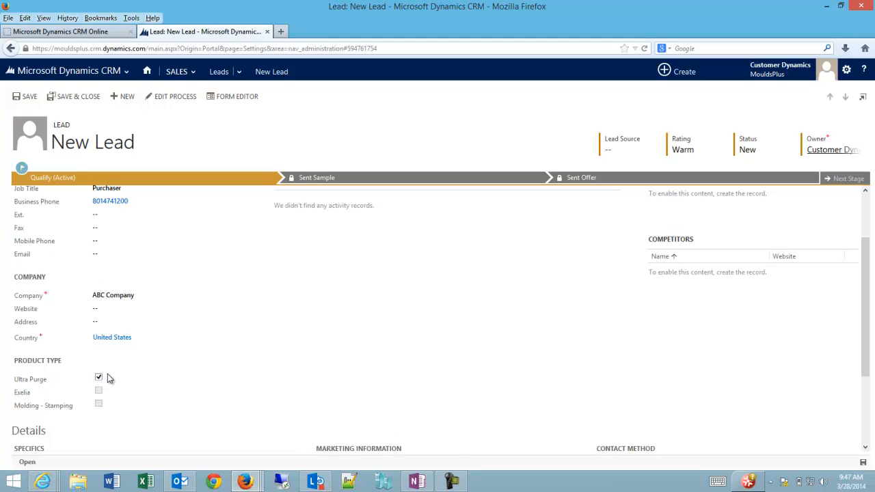
pyautogui.scroll(-3, 107, 378)
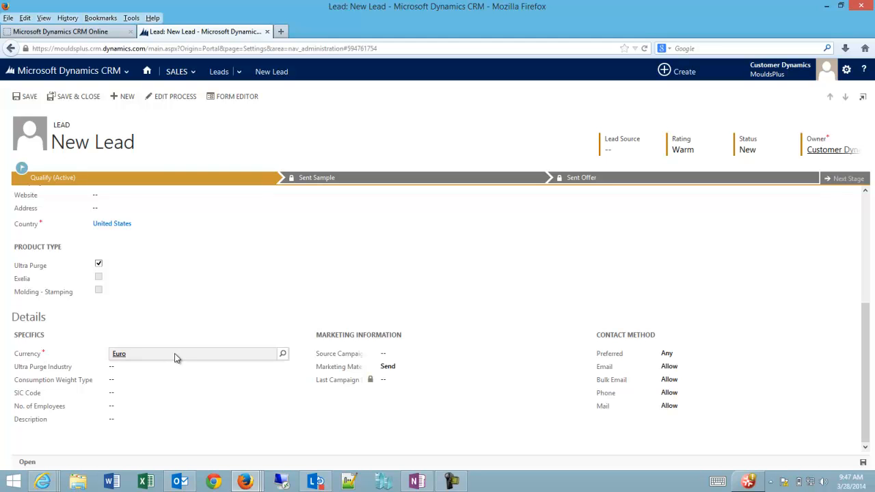
pyautogui.scroll(5, 177, 358)
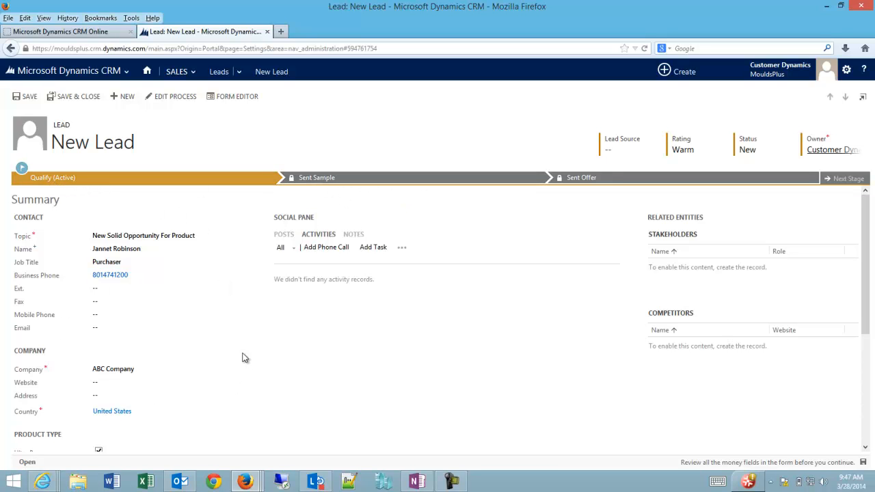
# - Save the new lead so it is stored as a Qualify-stage record
pyautogui.click(27, 100)
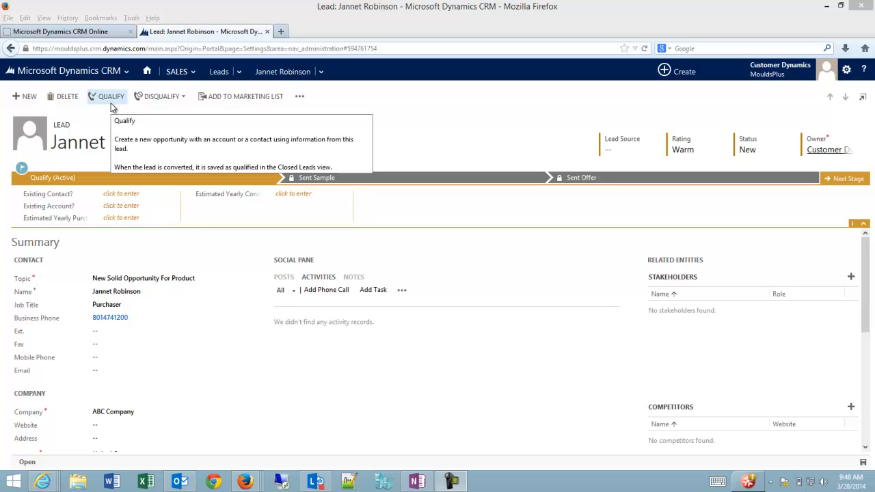
# - Search the Existing Account lookup, which finds no matching accounts
pyautogui.click(121, 206)
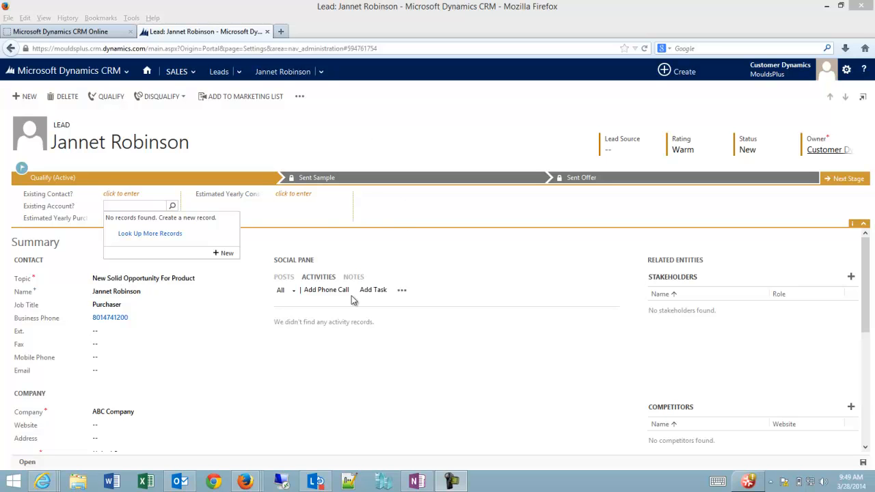
# - Start a phone call for the lead and open Look Up More Records for Call With
pyautogui.click(268, 319)
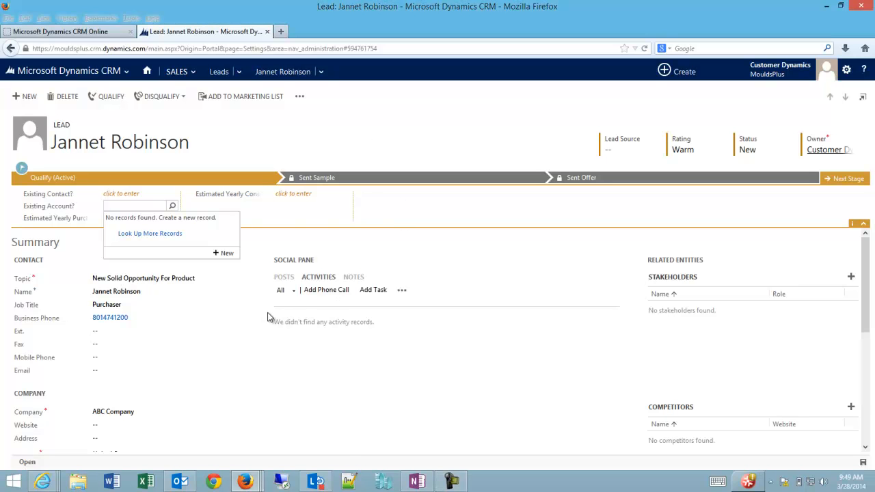
pyautogui.click(320, 292)
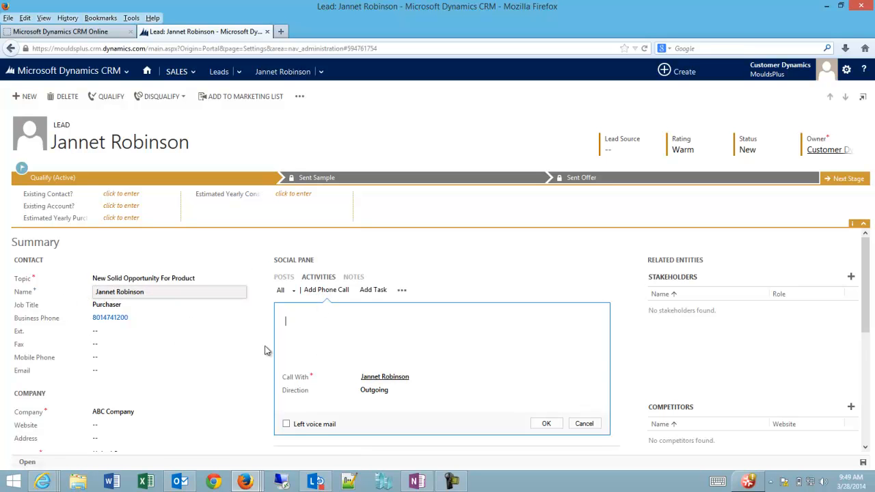
pyautogui.click(387, 379)
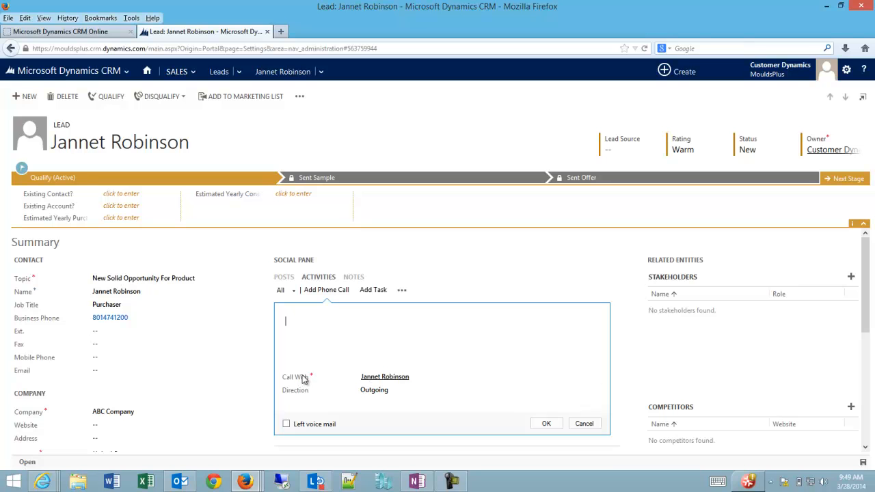
pyautogui.click(594, 378)
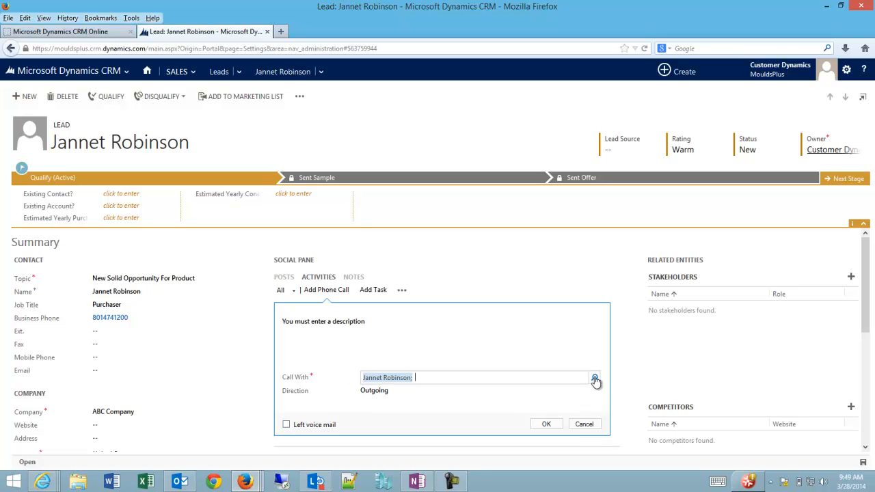
pyautogui.click(594, 379)
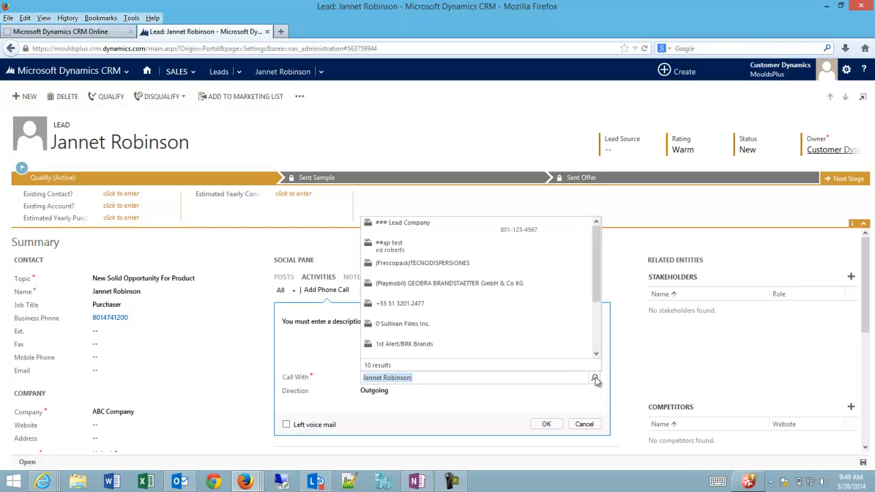
pyautogui.moveTo(598, 279); pyautogui.dragTo(598, 347)
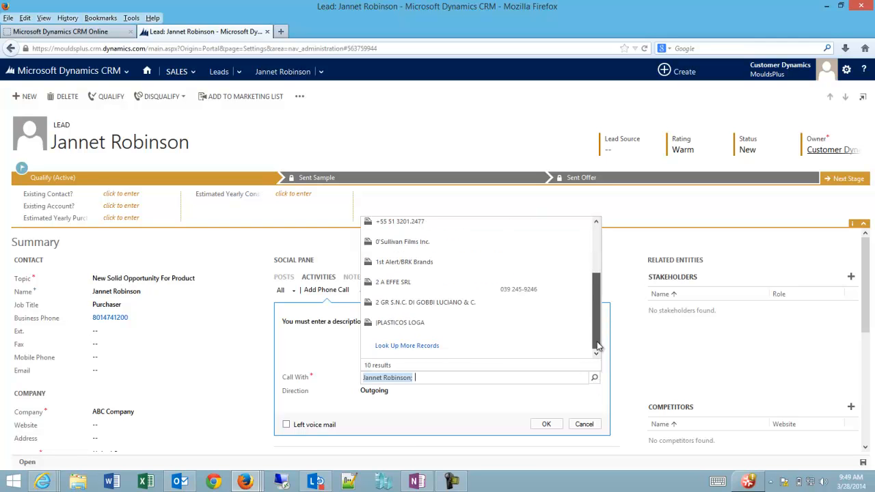
pyautogui.click(484, 354)
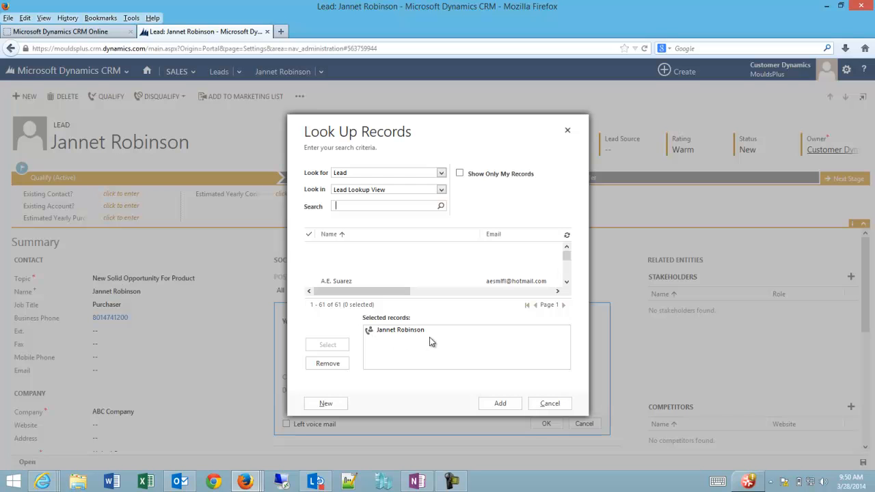
pyautogui.click(409, 205)
pyautogui.click(400, 174)
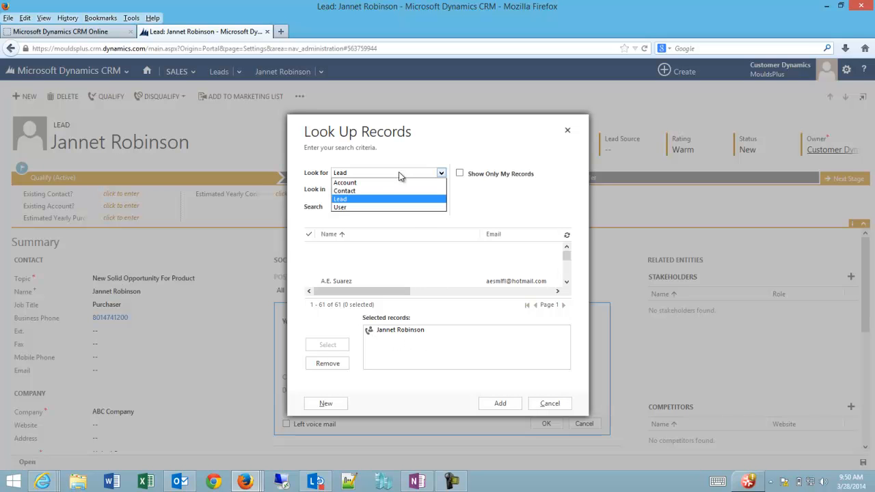
pyautogui.click(365, 193)
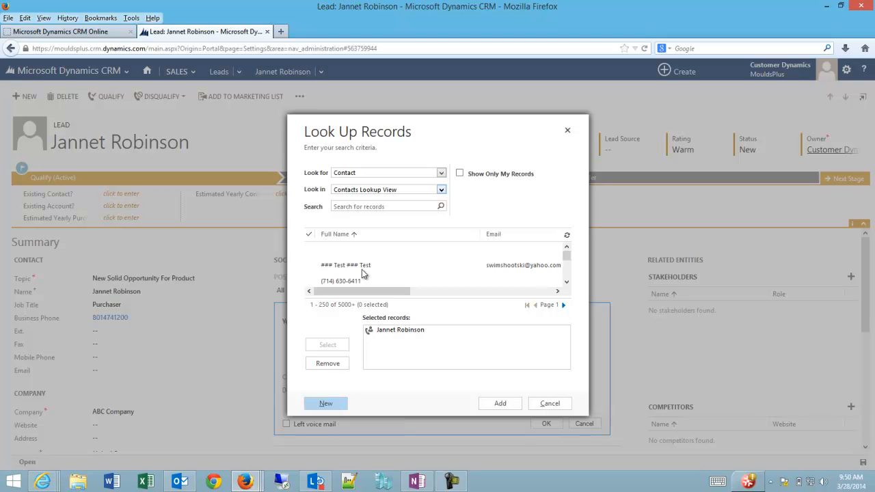
pyautogui.click(375, 174)
pyautogui.click(368, 183)
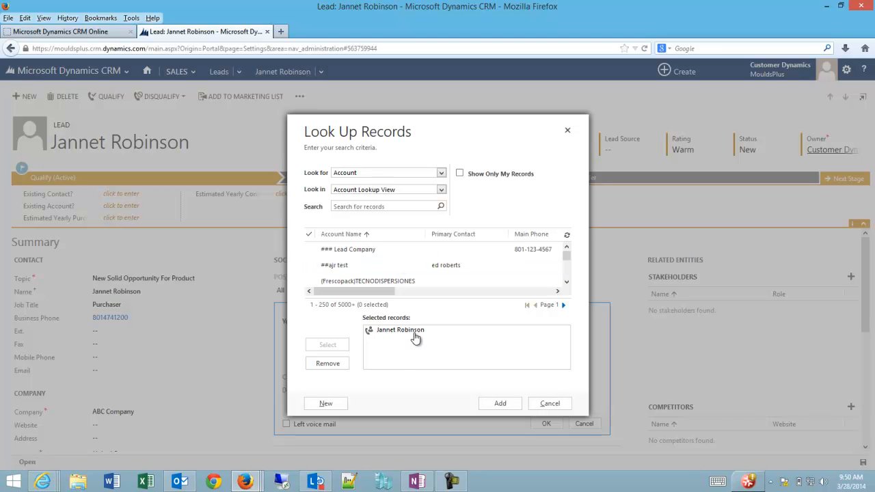
pyautogui.click(326, 404)
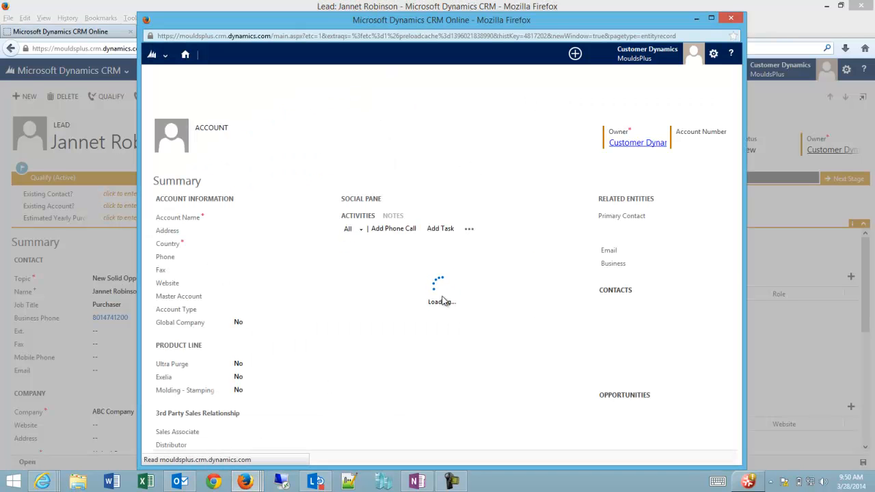
pyautogui.click(731, 18)
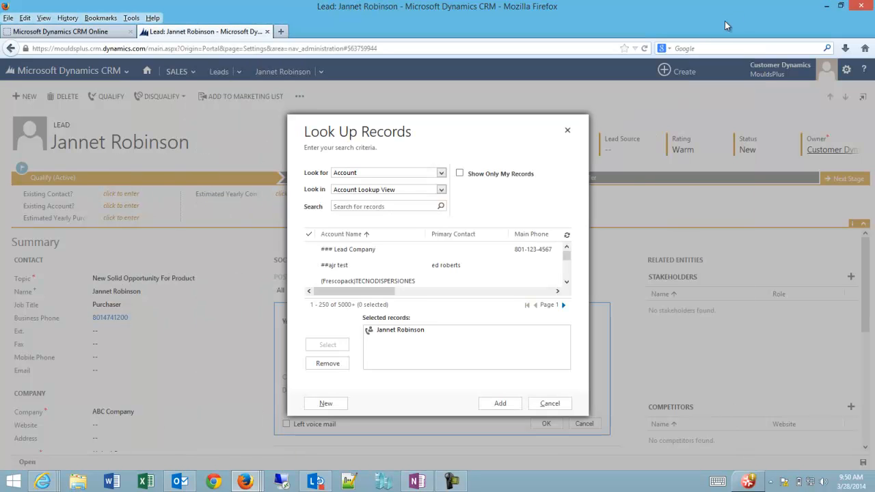
pyautogui.click(438, 173)
pyautogui.click(368, 196)
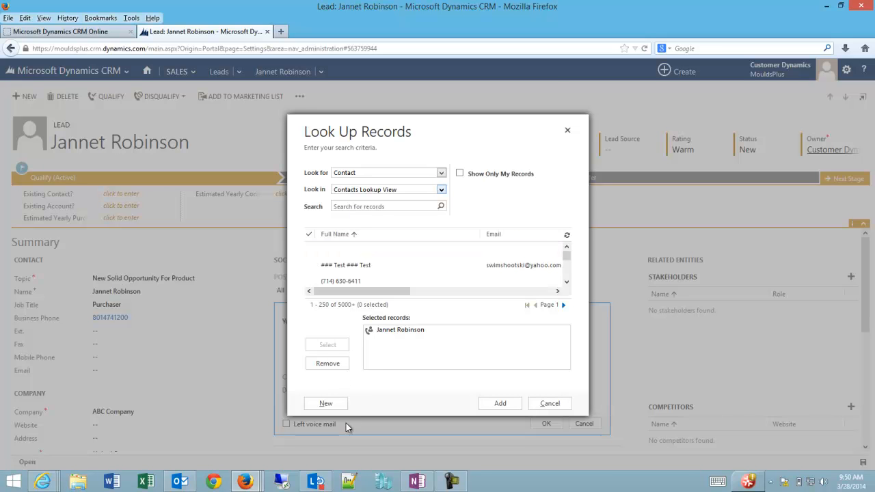
pyautogui.click(326, 403)
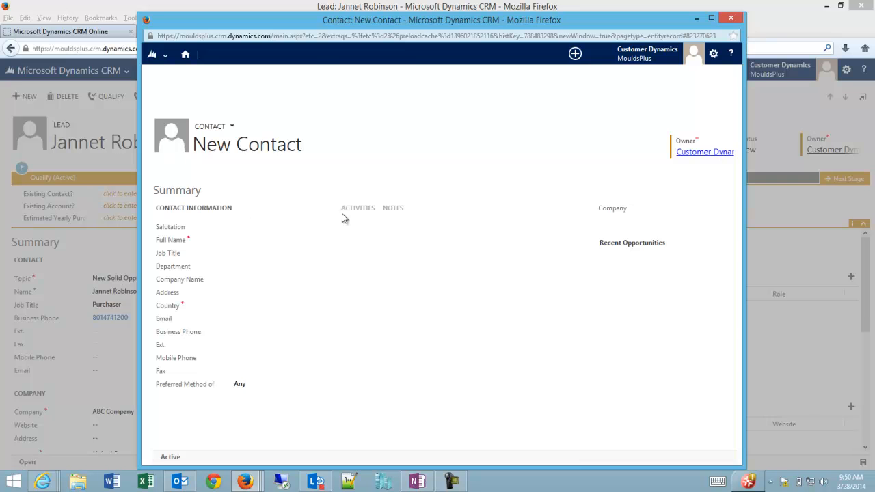
pyautogui.click(731, 21)
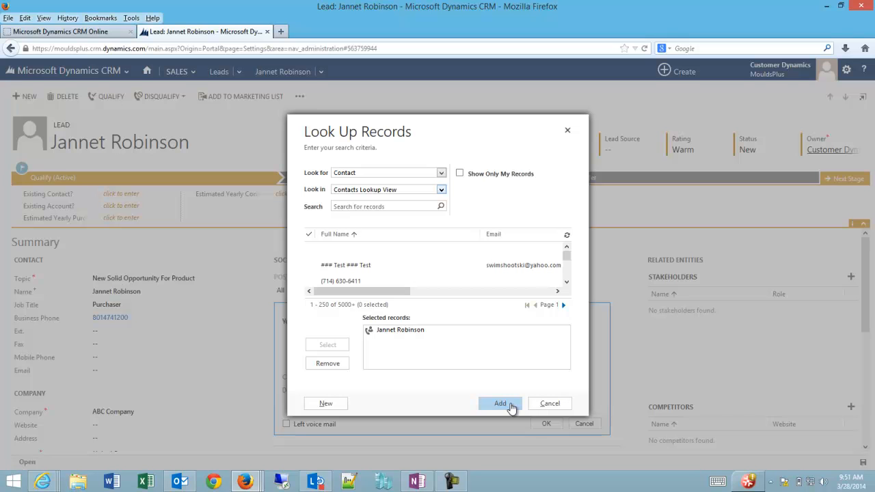
# - Log a completed phone call described as 'Has great phone call.' on the lead
pyautogui.click(549, 403)
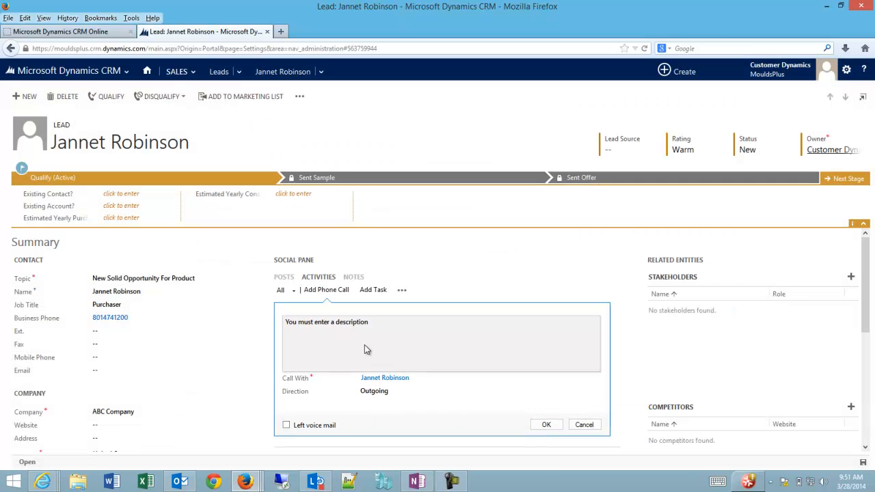
pyautogui.click(338, 334)
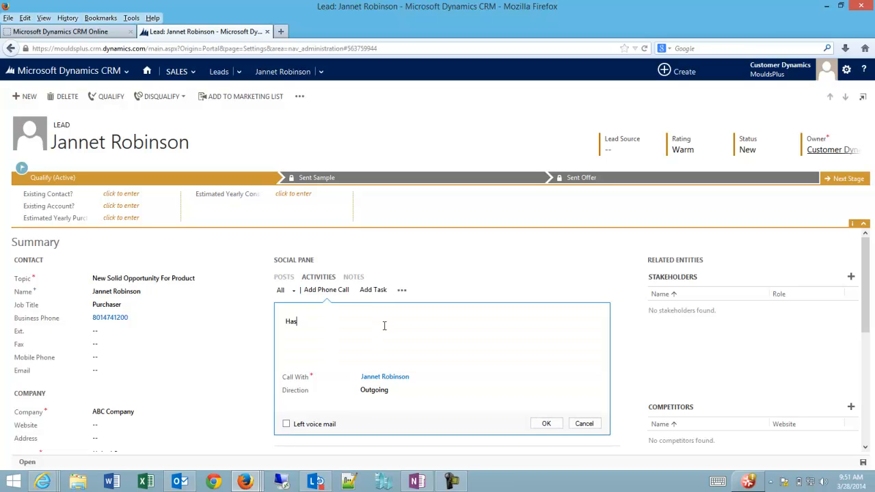
pyautogui.write('Has great phone call.')
pyautogui.click(542, 424)
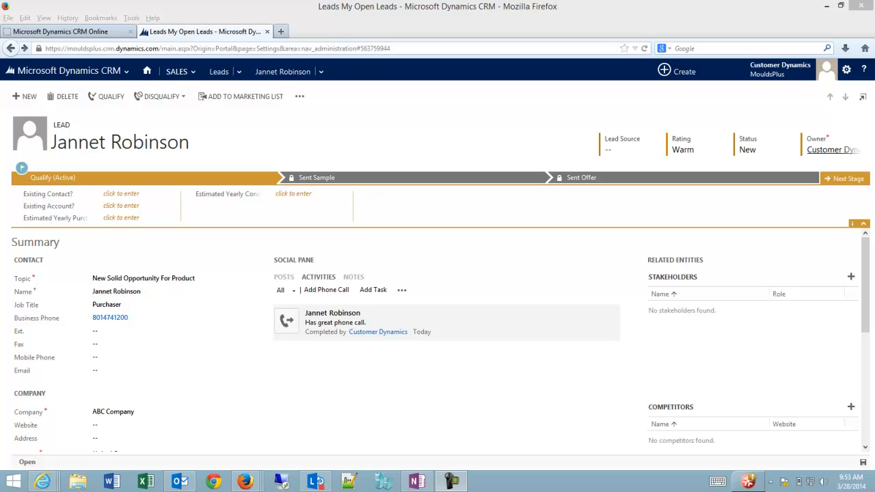
# - Qualify the lead, bypassing the duplicate warning, to create the opportunity for ABC Company
pyautogui.click(111, 98)
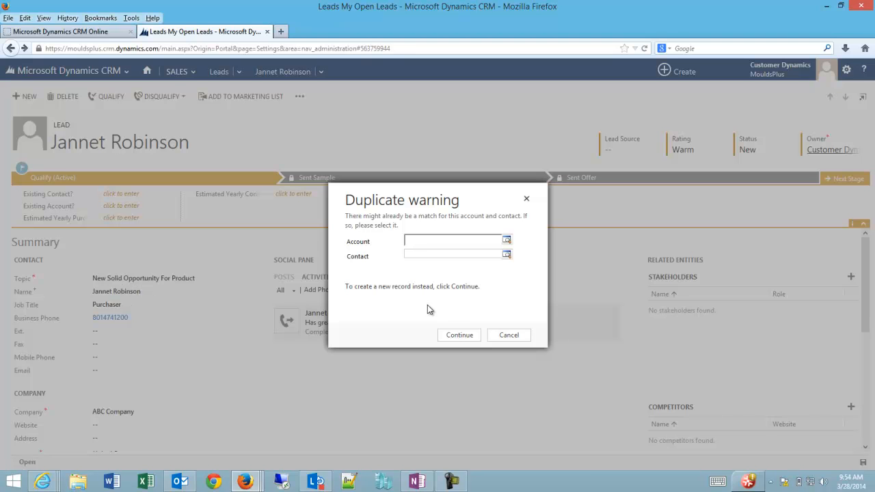
pyautogui.click(460, 336)
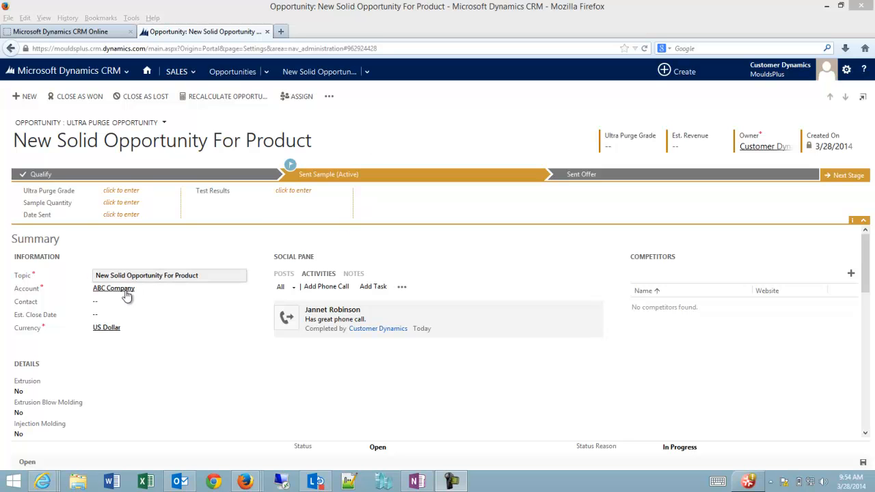
# - Draft a 'Follow Up Call' phone call, clear ABC Company from Call With, open full record search
pyautogui.click(320, 288)
pyautogui.write('Folo')
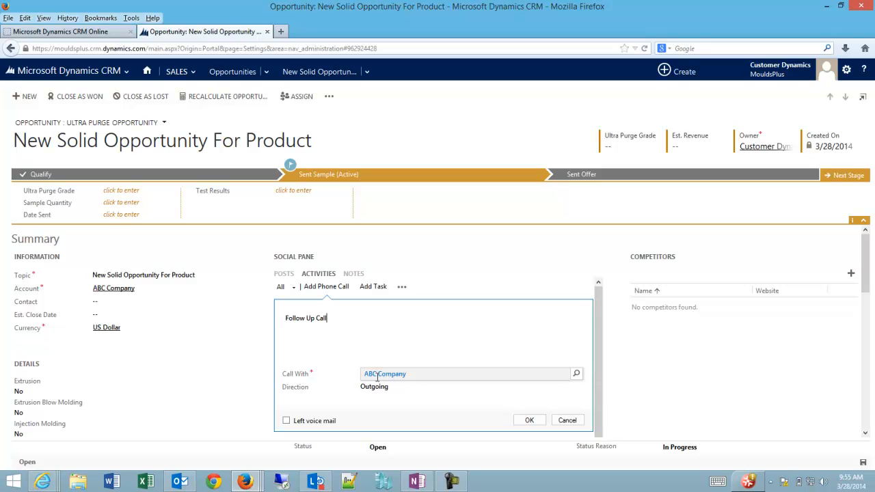
pyautogui.click(578, 377)
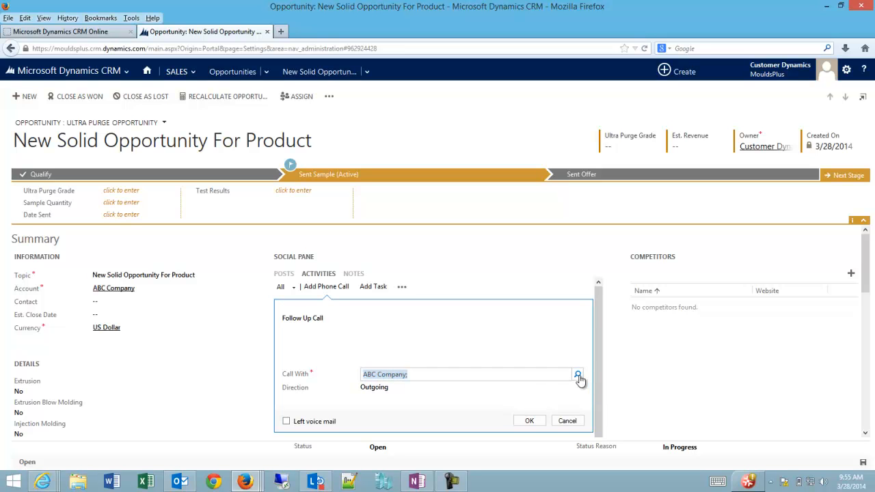
pyautogui.press('BackSpace')
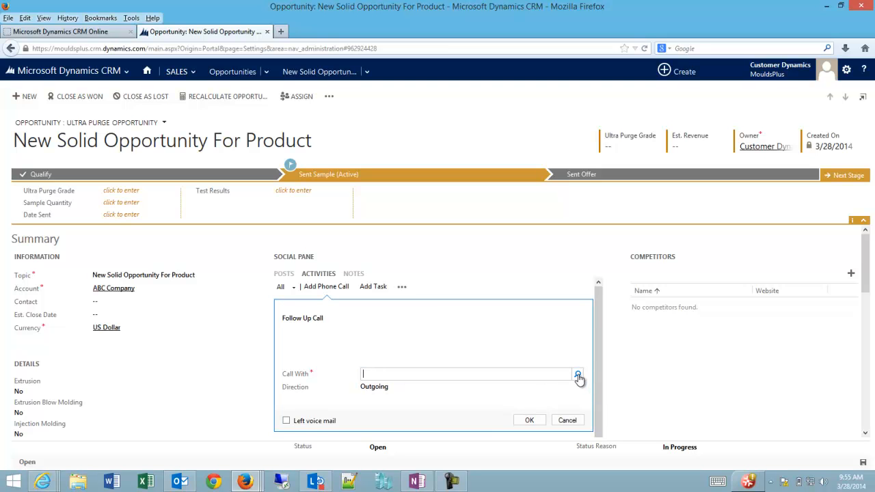
pyautogui.click(578, 377)
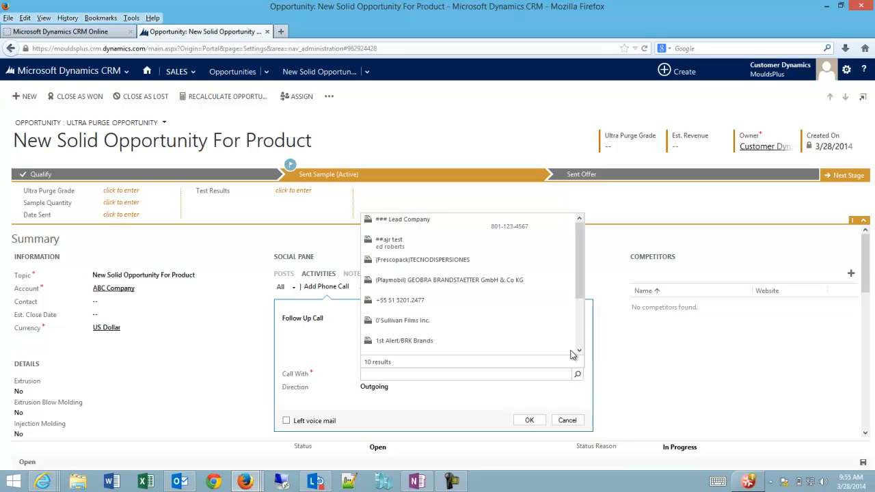
pyautogui.scroll(-2, 580, 329)
pyautogui.scroll(-2, 581, 343)
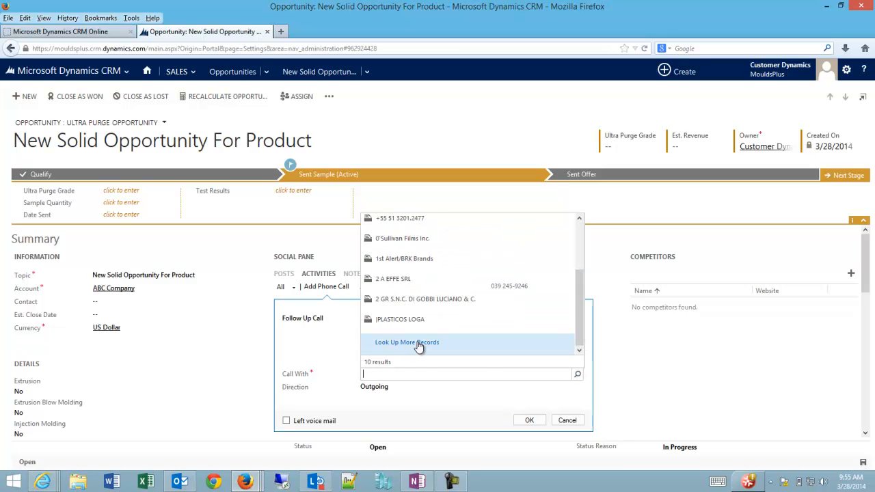
pyautogui.click(419, 348)
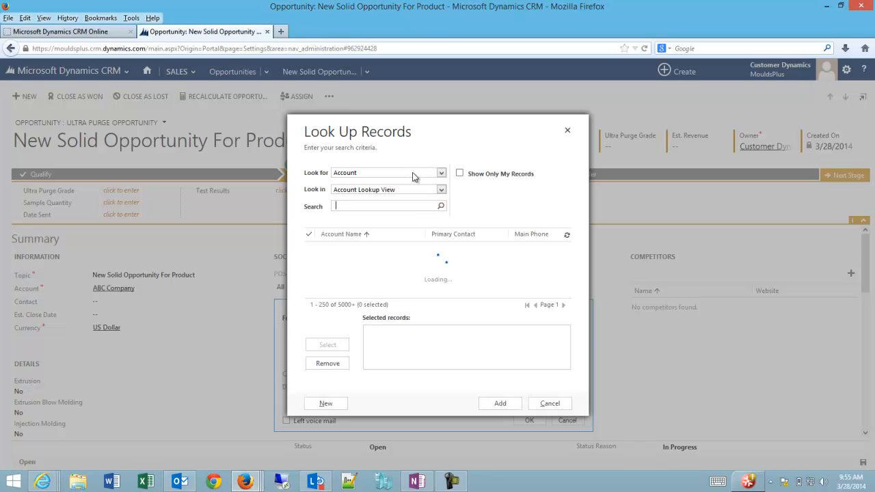
# - Search Contacts and add the lead's contact person as the Follow Up Call's party
pyautogui.click(427, 173)
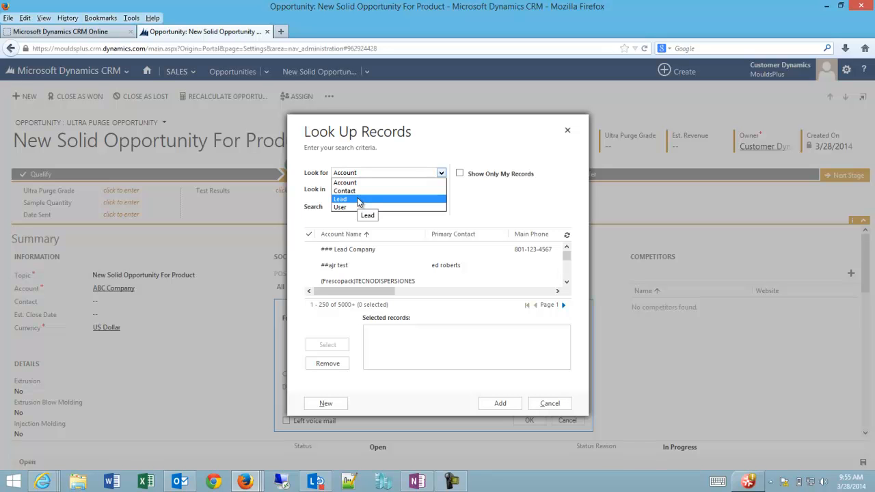
pyautogui.click(361, 196)
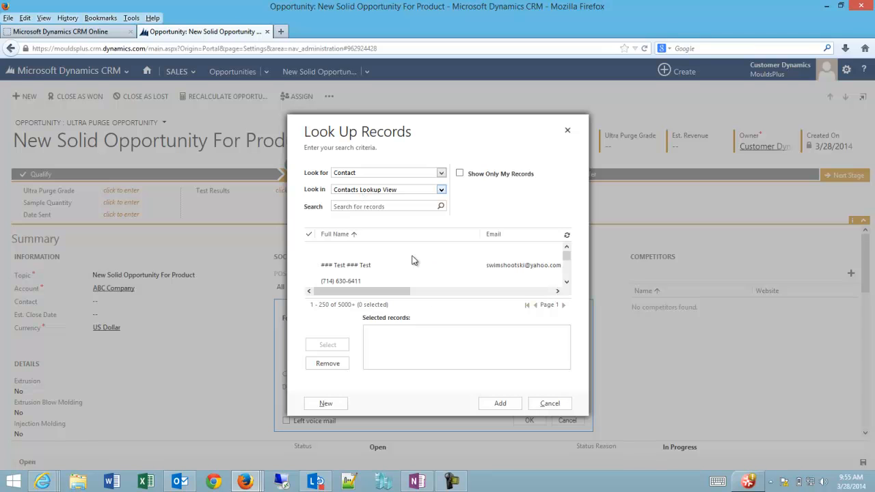
pyautogui.click(388, 204)
pyautogui.press('Return')
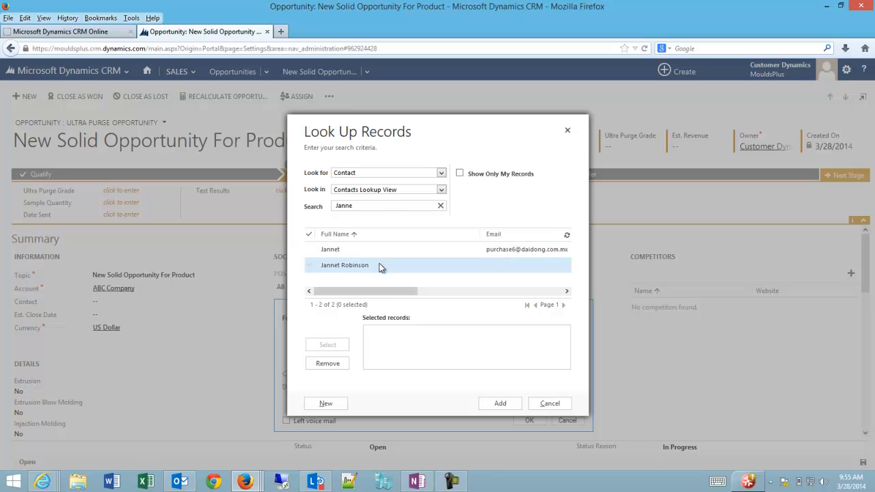
pyautogui.doubleClick(383, 265)
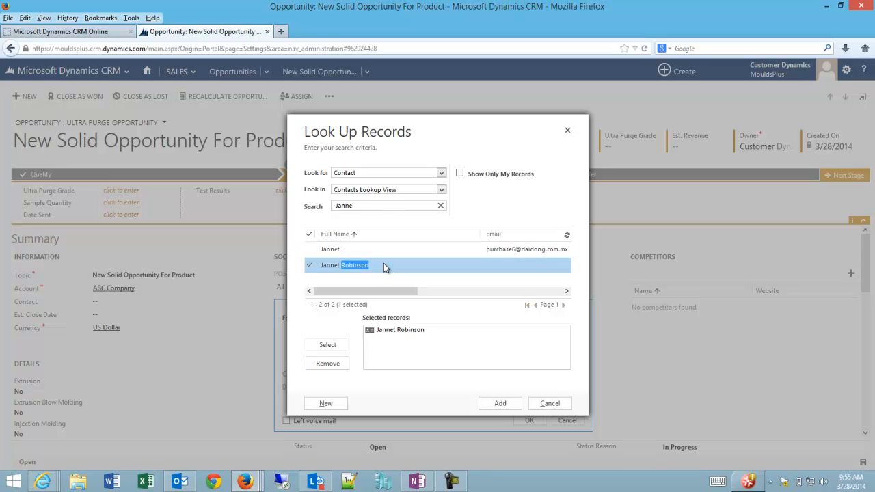
pyautogui.click(500, 404)
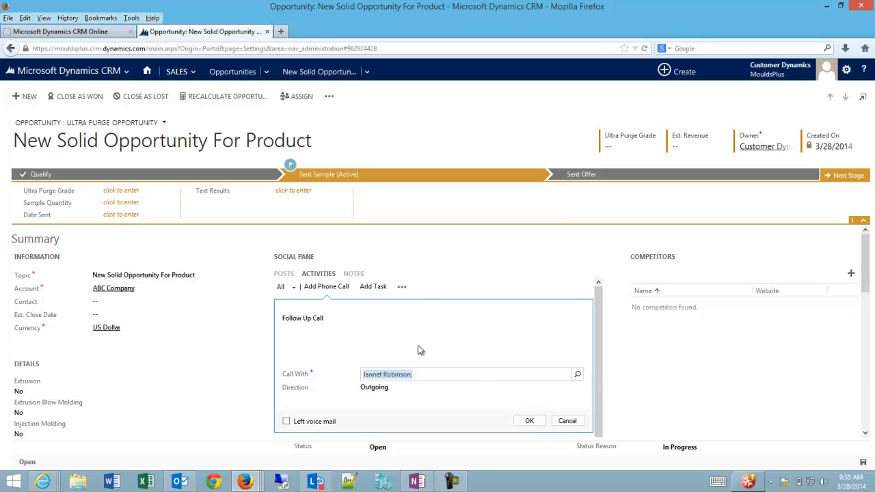
# - Save the Follow Up Call as completed on the opportunity and open its phone call record
pyautogui.click(531, 422)
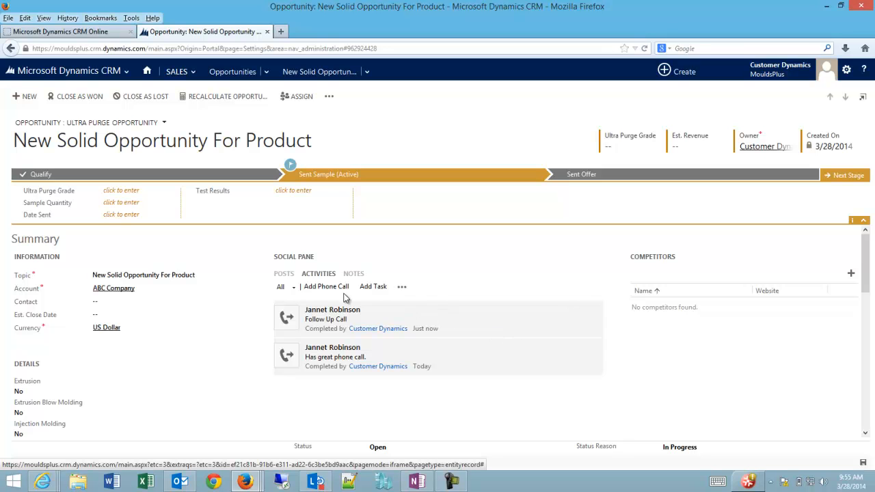
pyautogui.click(401, 287)
pyautogui.click(579, 309)
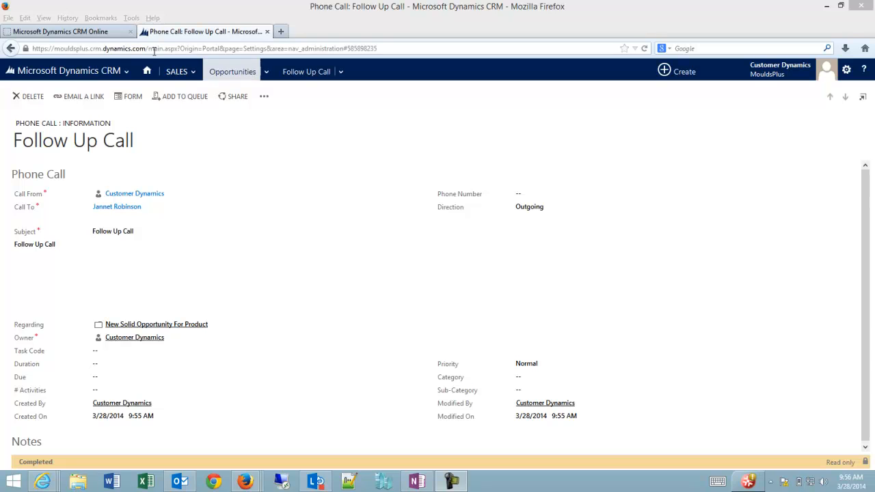
# - Return to 'New Solid Opportunity For Product' and show the Sent Offer stage's Unit Price, Quantity and Package Size fields
pyautogui.click(11, 50)
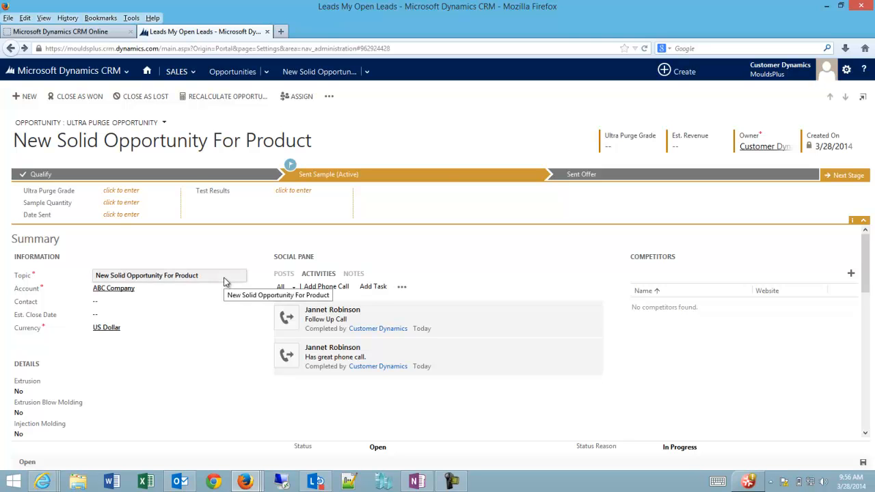
pyautogui.click(619, 180)
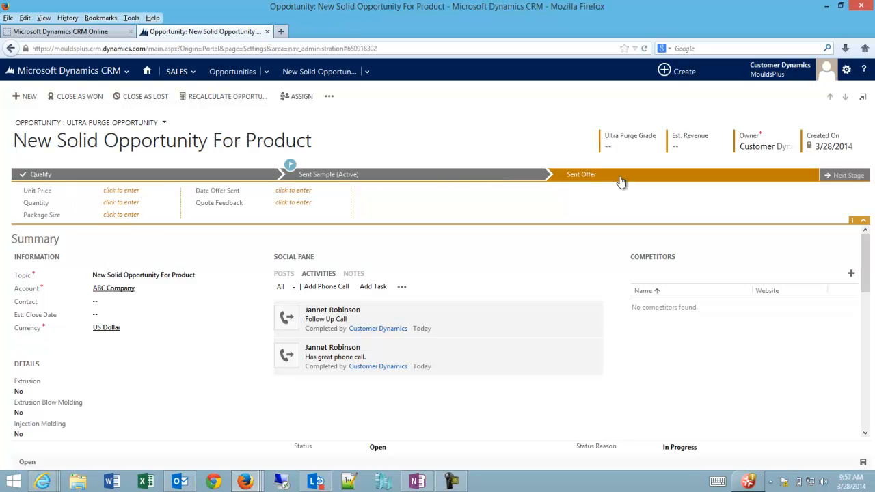